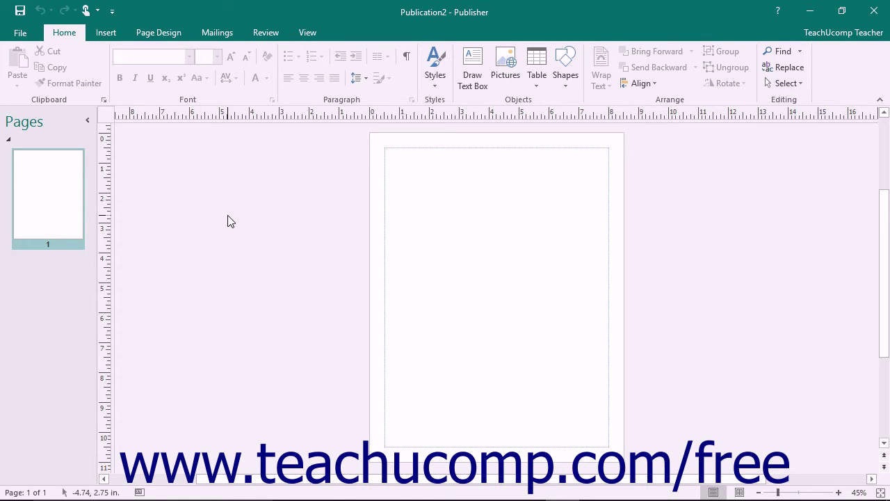
- Insert a 4x3 table from the Table grid on the Home tab
click(106, 33)
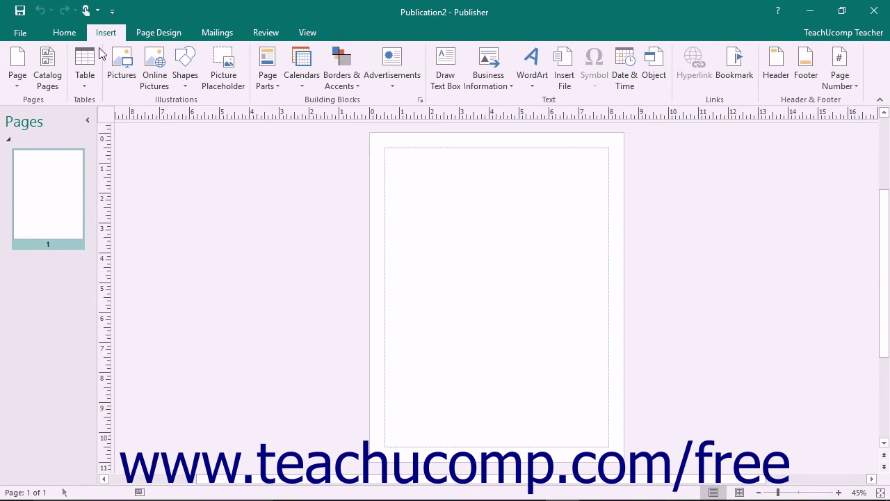
click(88, 80)
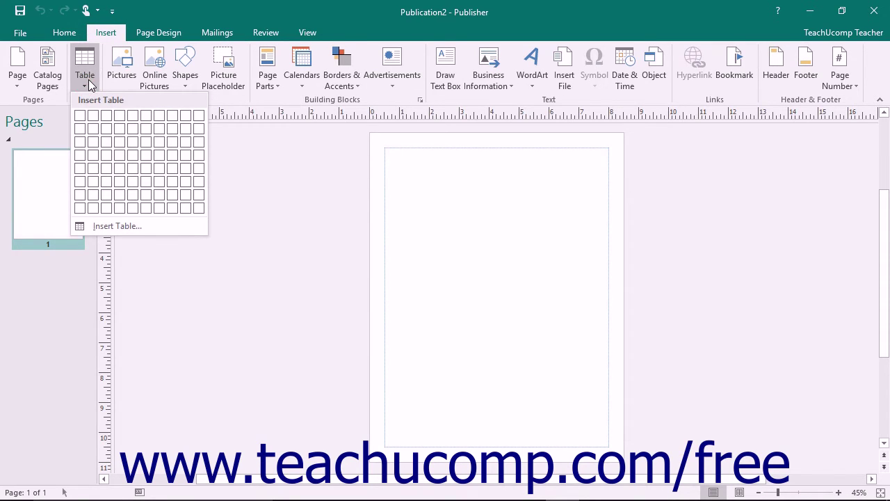
click(74, 33)
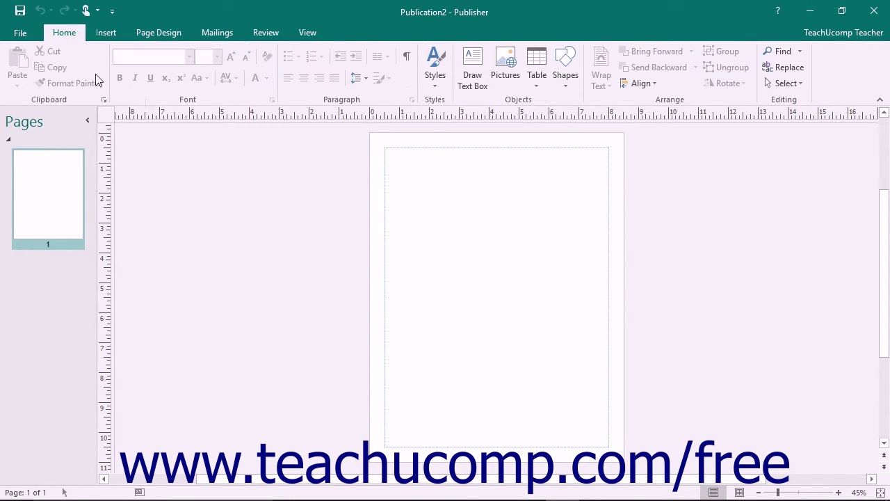
click(541, 80)
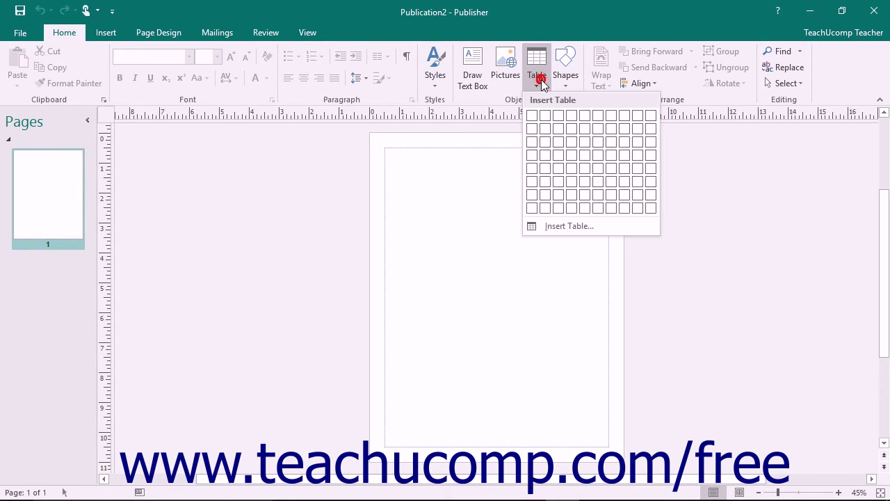
click(568, 148)
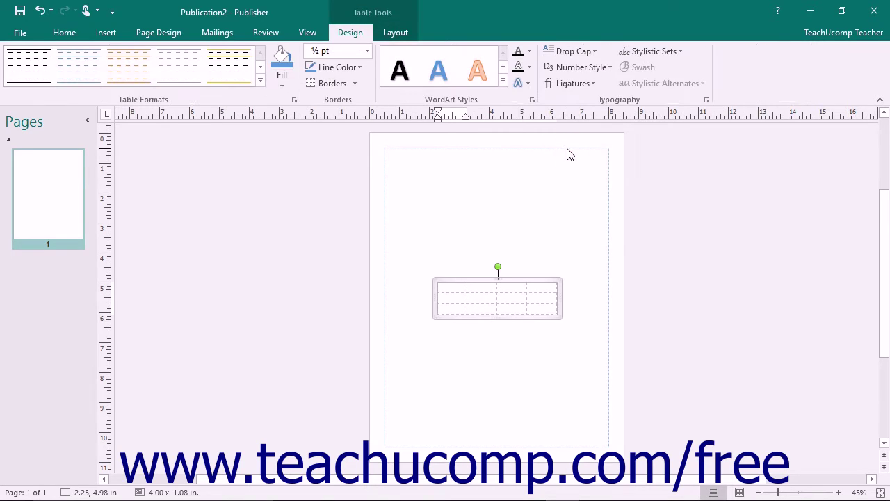
- Drag the empty 4x3 table to the top-left margin and place the caret in a middle cell
click(450, 280)
drag(450, 280, 415, 170)
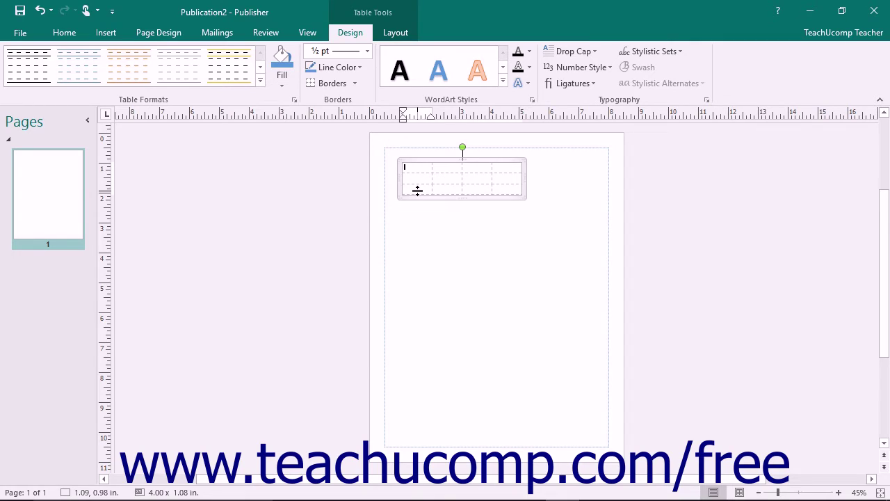
click(478, 178)
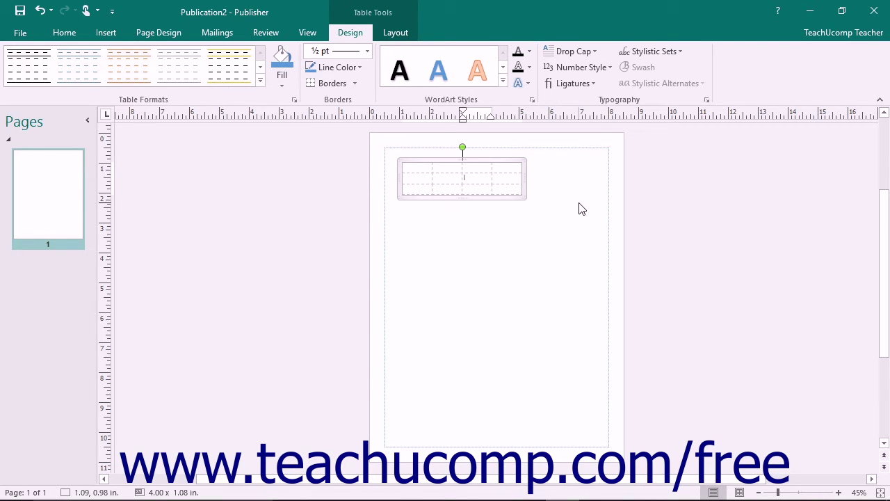
- Tab past the last cell to add a new row, type 'Total Sales by Region and', then erase it
key(Tab)
key(Tab)
key(Tab)
key(Tab)
key(Tab)
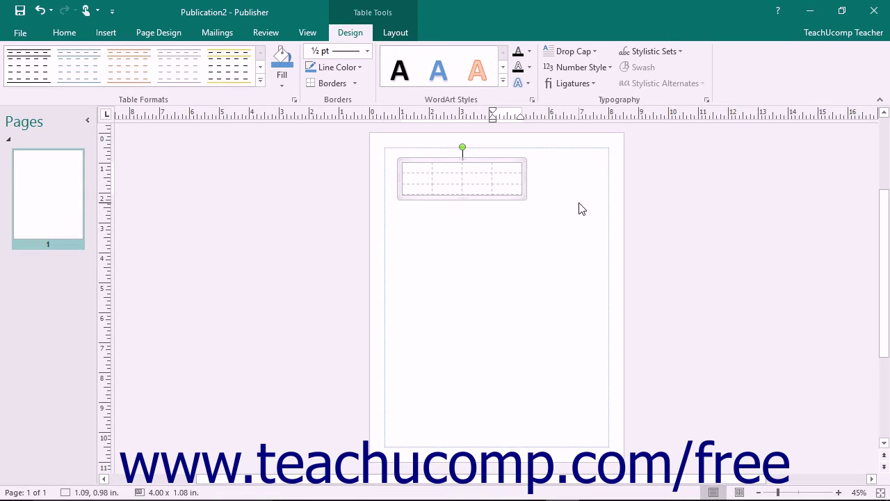
key(Tab)
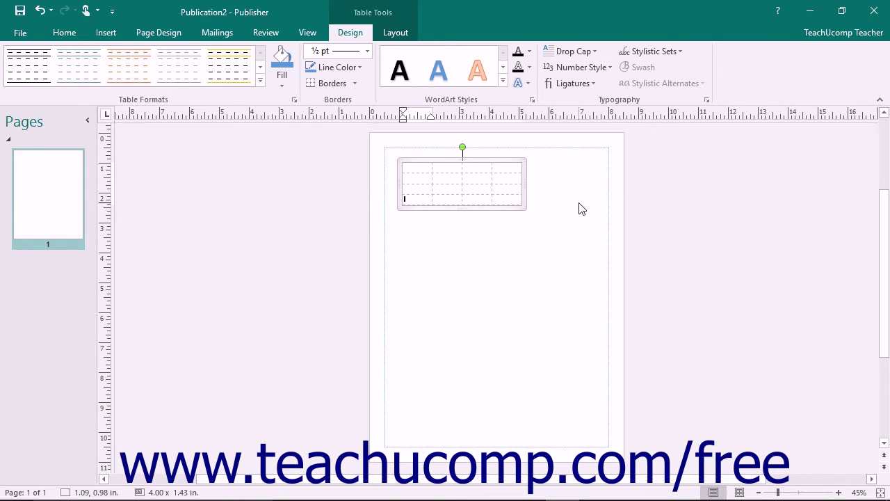
text(Total Sales by Region)
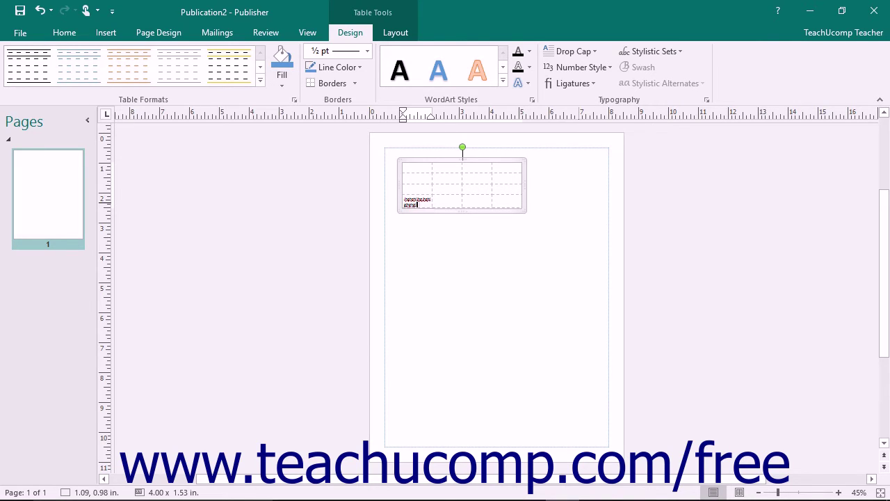
text( and)
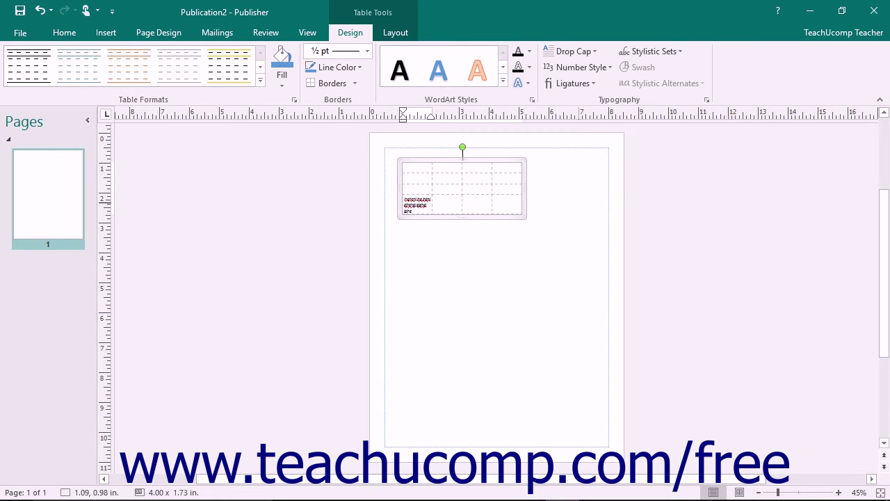
key(Return)
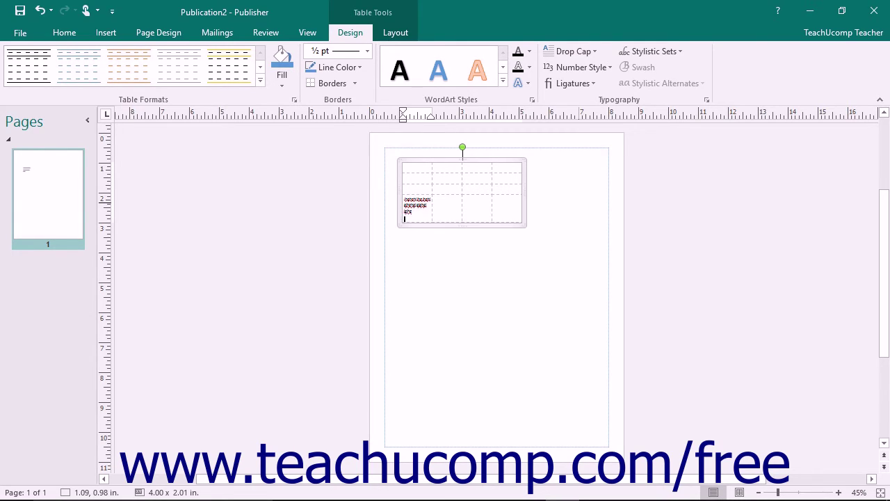
key(Return)
key(Return)
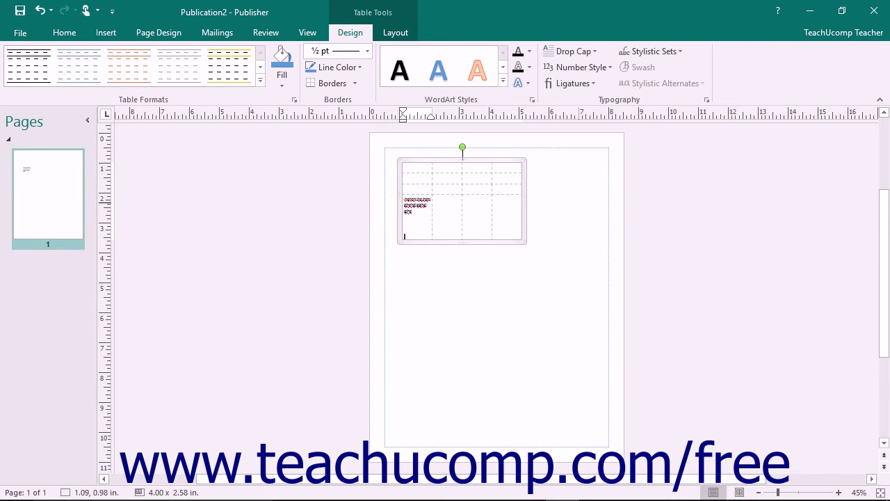
key(BackSpace)
key(BackSpace)
key(BackSpace)
key(BackSpace)
key(BackSpace)
key(BackSpace)
key(BackSpace)
key(BackSpace)
key(BackSpace)
key(BackSpace)
key(BackSpace)
key(BackSpace)
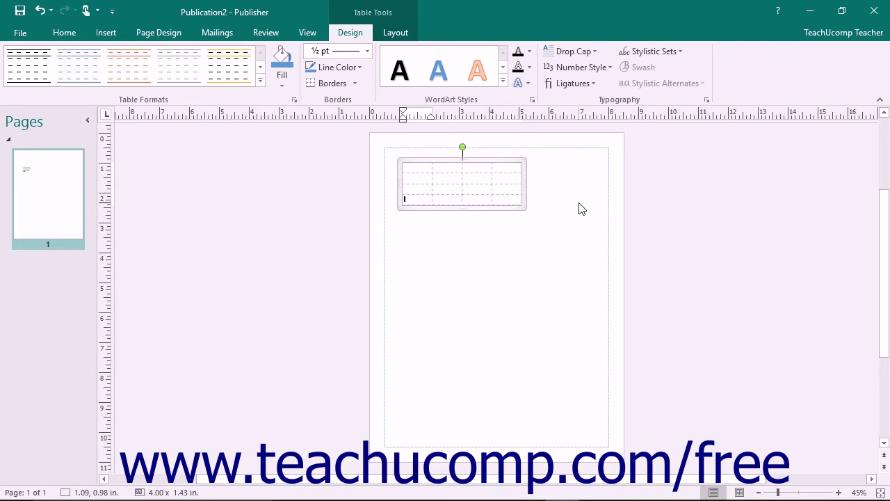
click(97, 33)
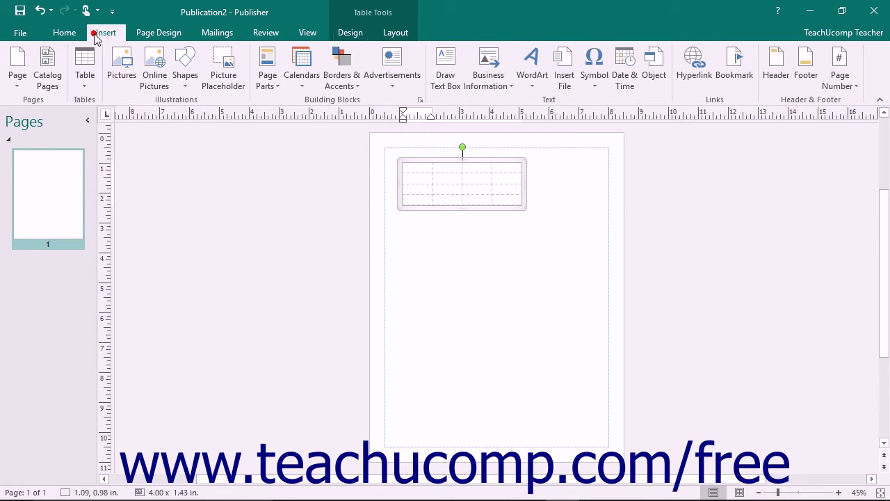
- Create a second table with 2 rows and 6 columns through Insert Table, then select it
click(86, 77)
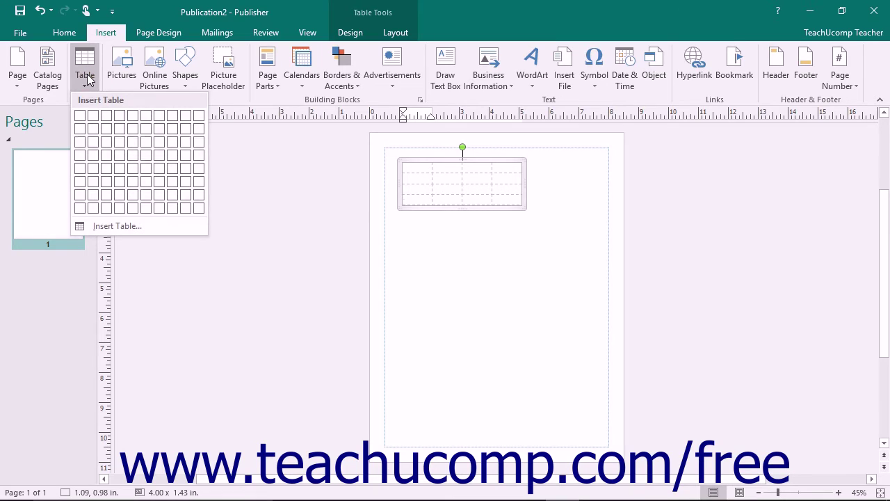
click(78, 35)
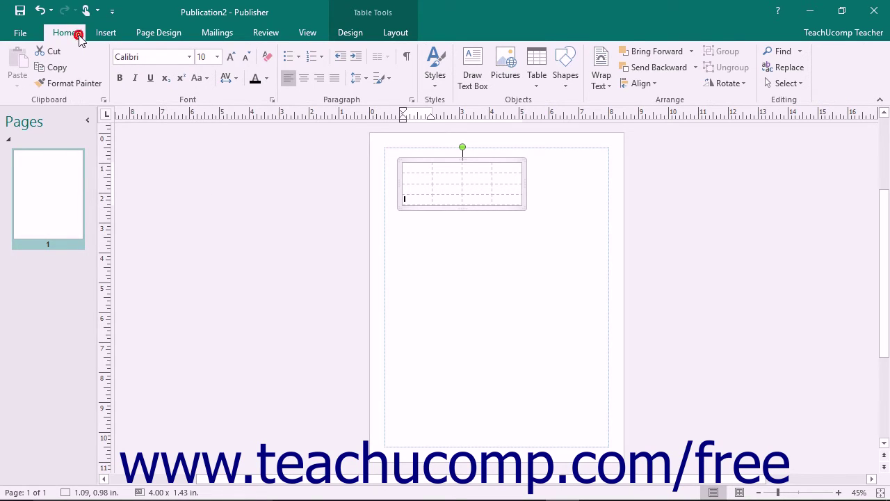
click(537, 83)
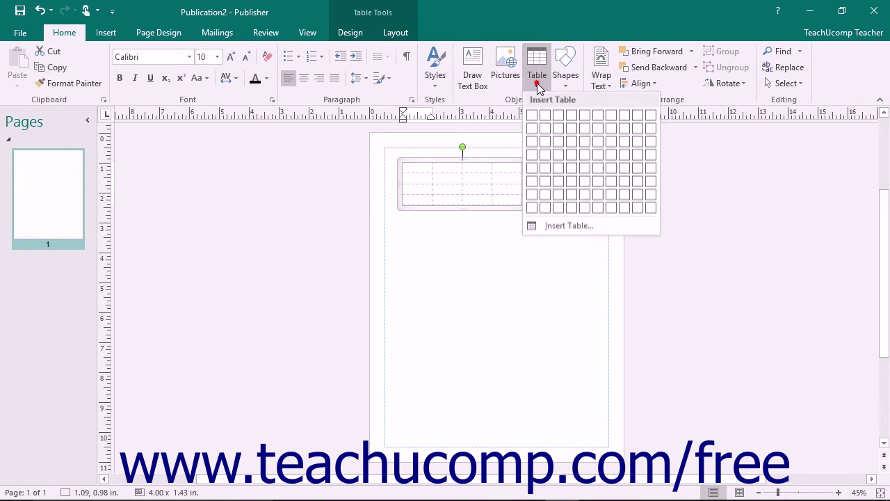
click(563, 226)
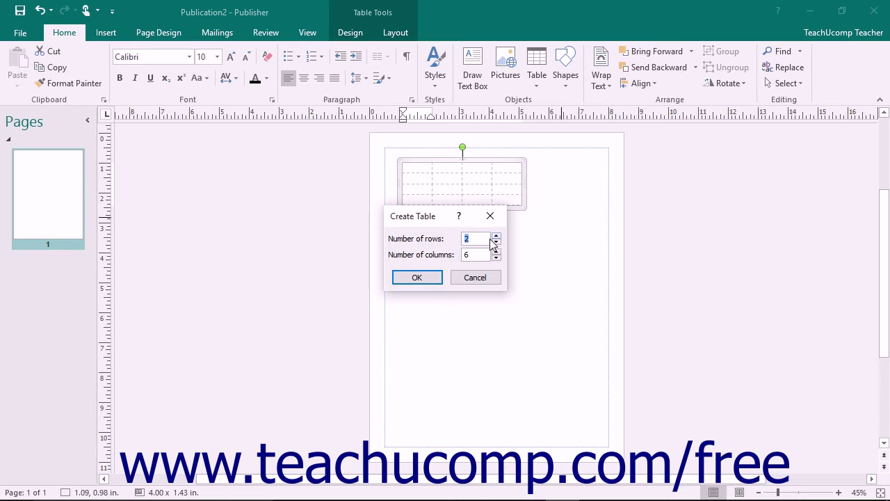
click(470, 255)
double_click(471, 255)
click(471, 257)
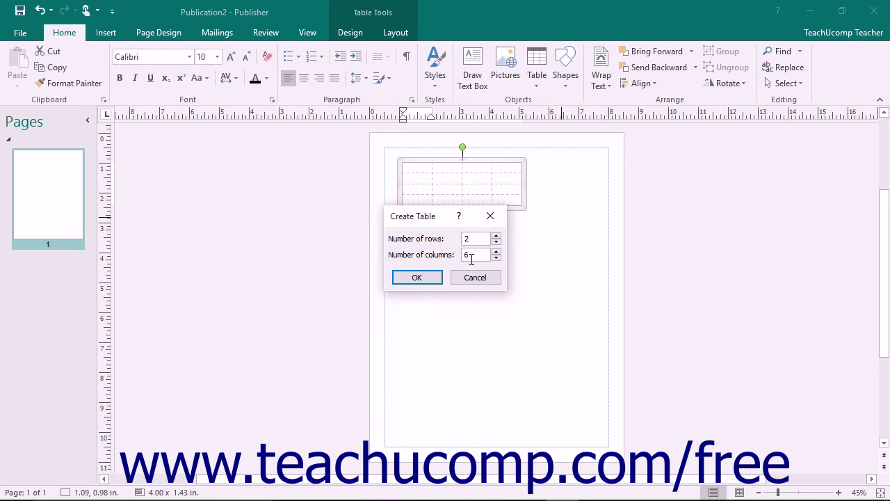
click(417, 277)
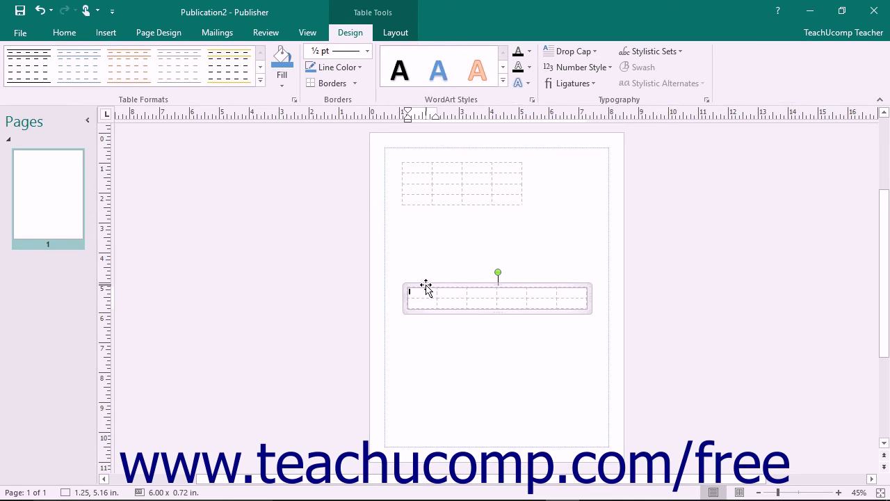
click(427, 288)
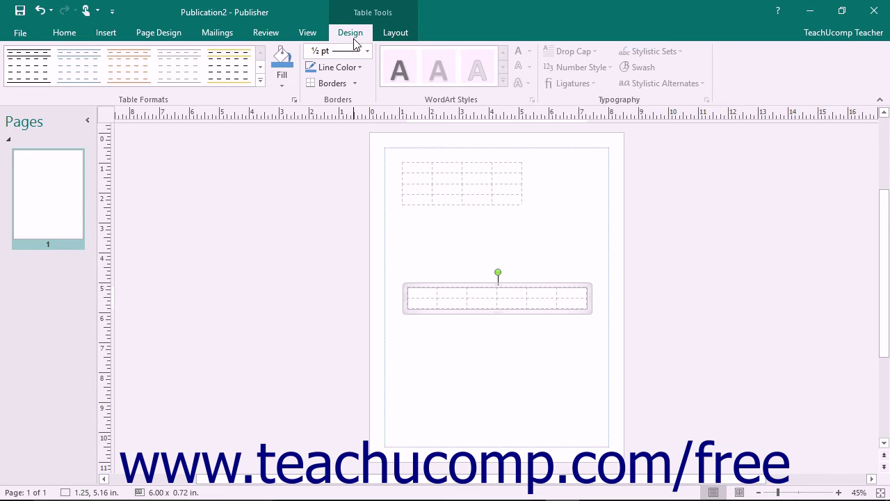
- Drag the lower table's bottom row border down so the table is 2.73 in tall
click(395, 37)
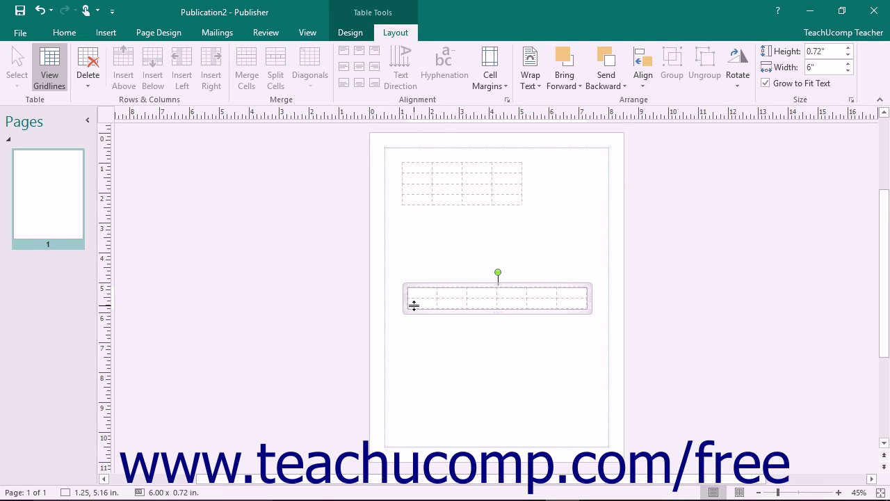
drag(413, 303, 405, 369)
- Widen the lower table leftward to 6.75 in, then select and delete it
drag(408, 325, 385, 325)
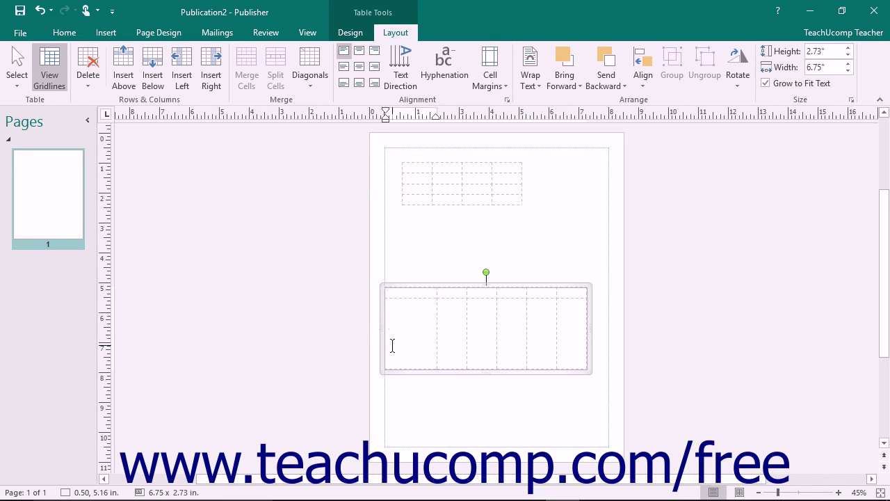
click(409, 285)
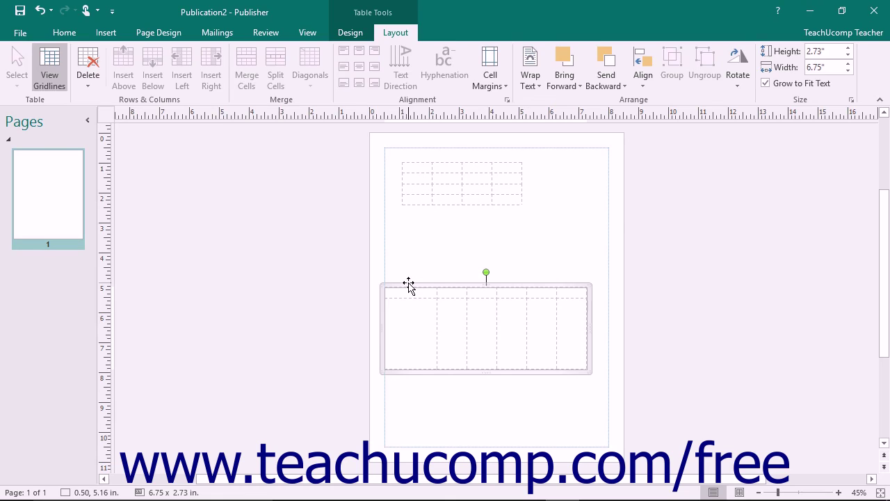
key(Delete)
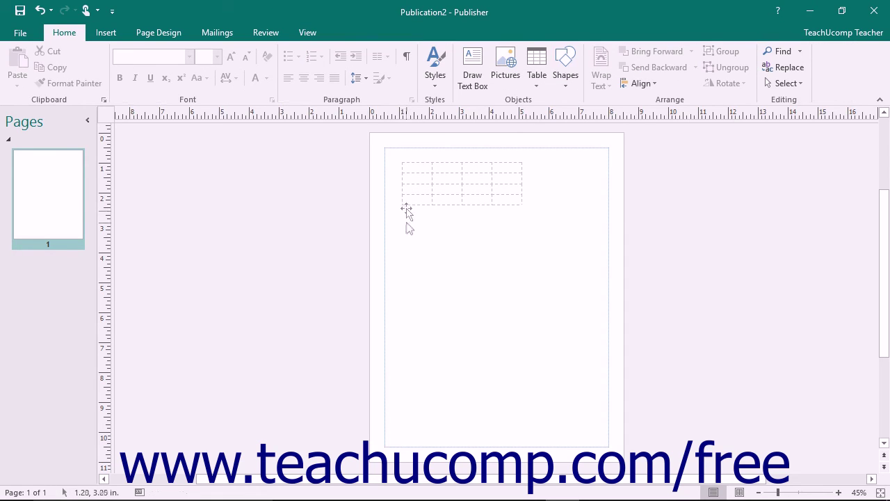
- Select the remaining top table and show the Layout tab's Delete options
click(414, 179)
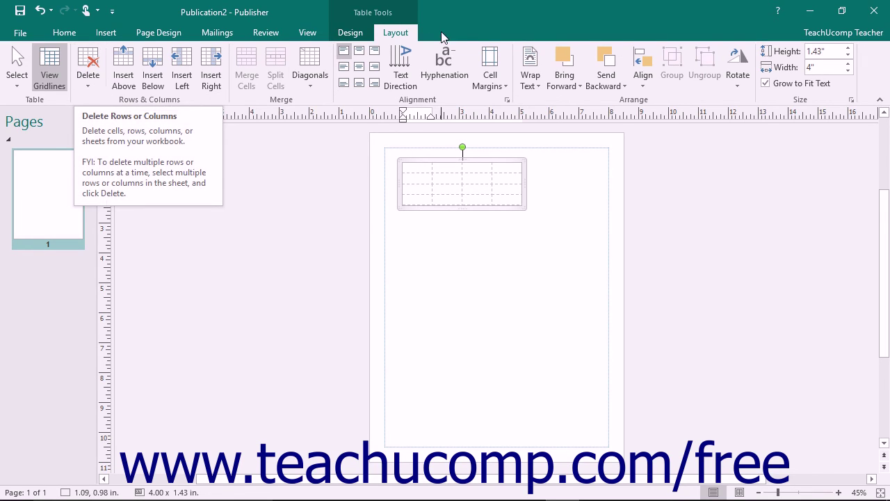
click(408, 32)
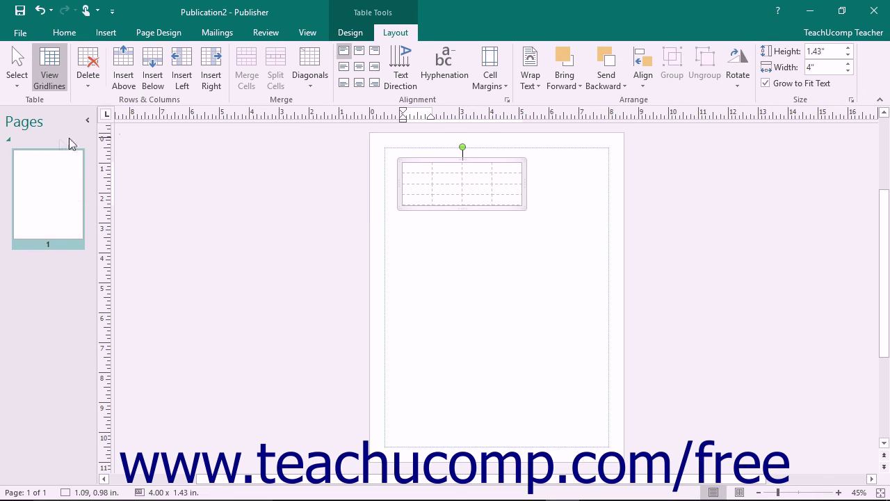
click(90, 89)
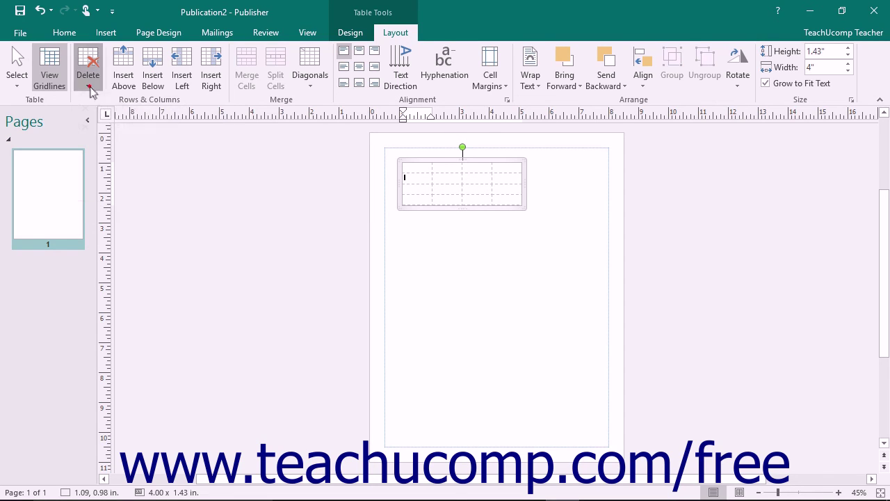